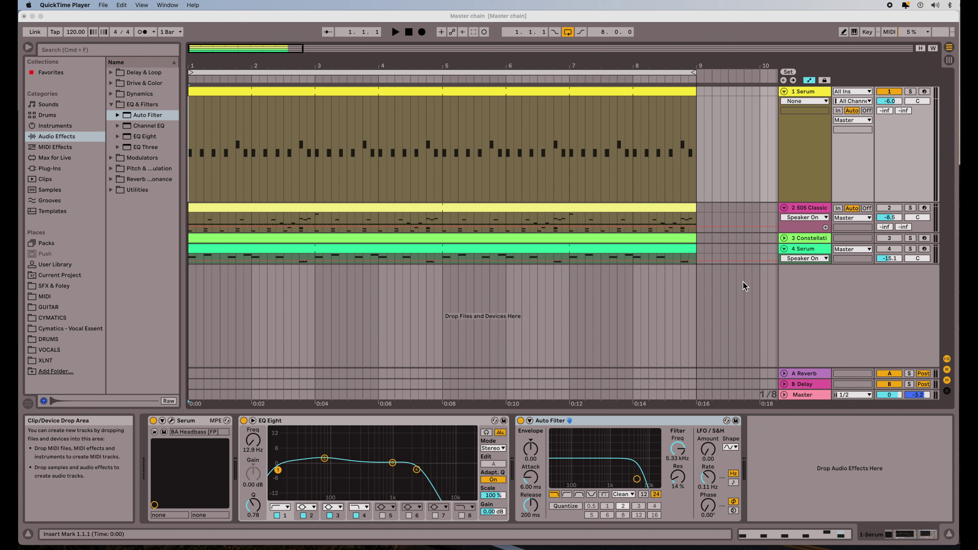
Display track 1's Auto Filter Frequency envelope, currently a flat line at 5.33 kHz
left_click(808, 83)
left_click(810, 81)
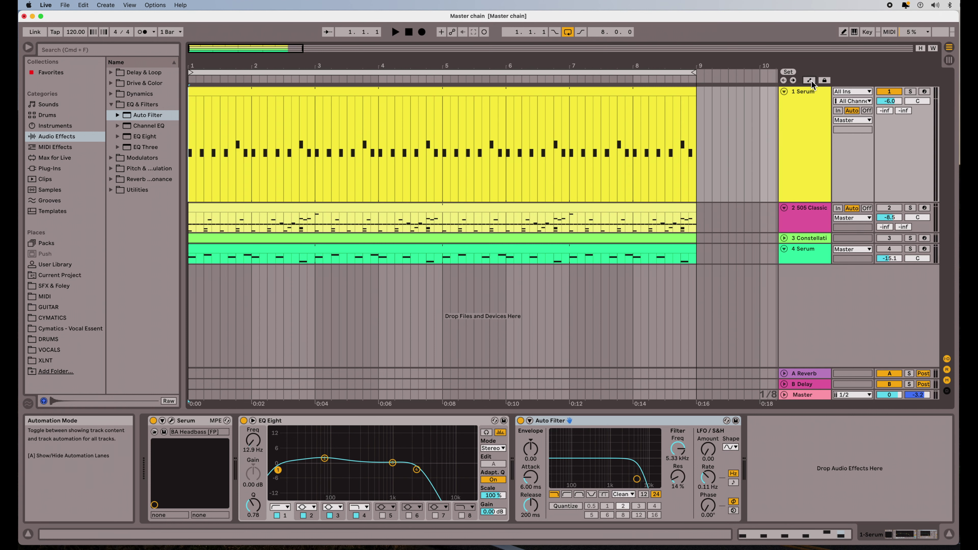
left_click(810, 81)
left_click(808, 101)
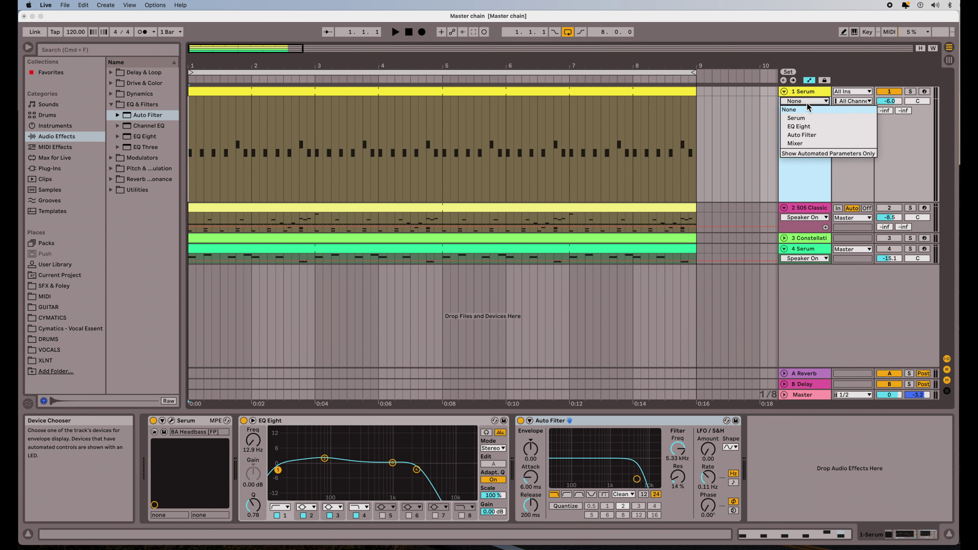
left_click(805, 133)
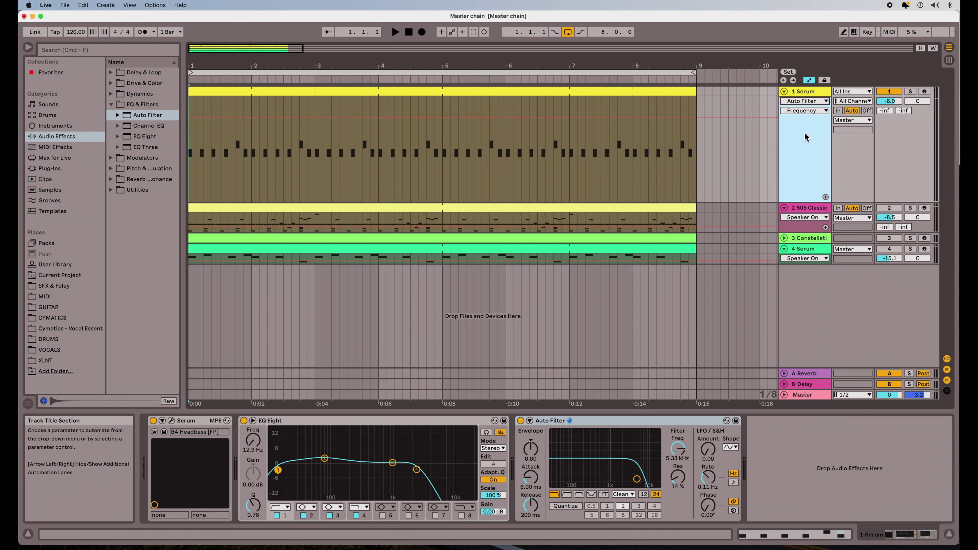
left_click(800, 112)
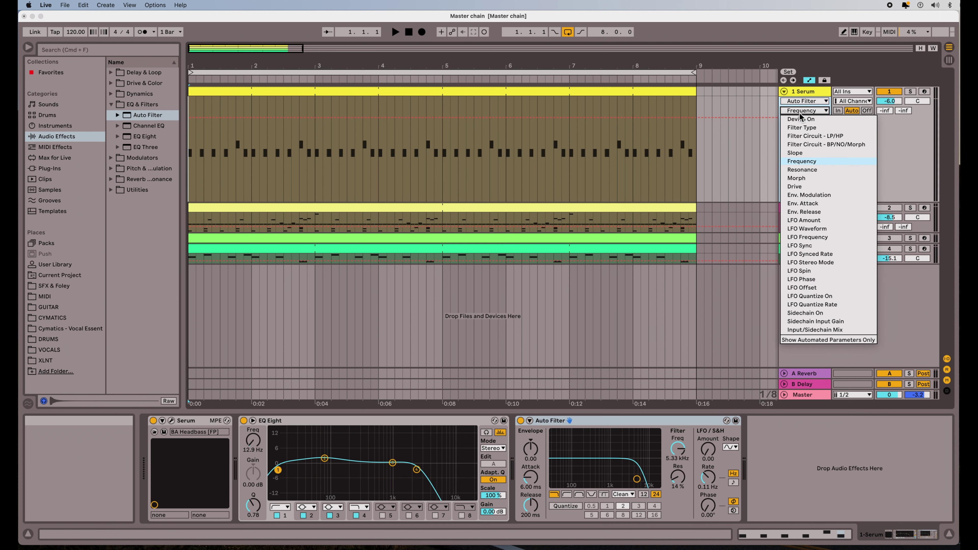
left_click(803, 162)
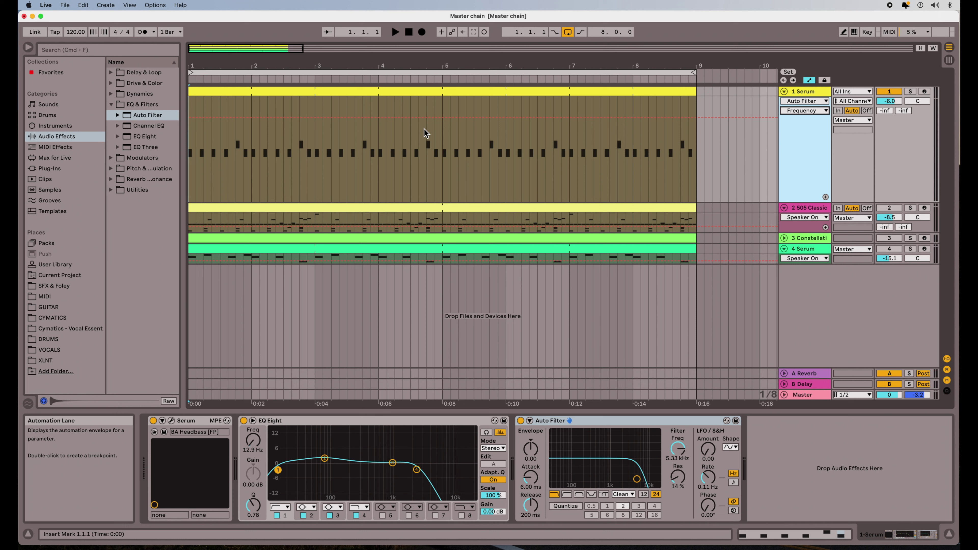
Select the Serum clip and drag its frequency line down to 2.26 kHz while auditioning
left_click(424, 93)
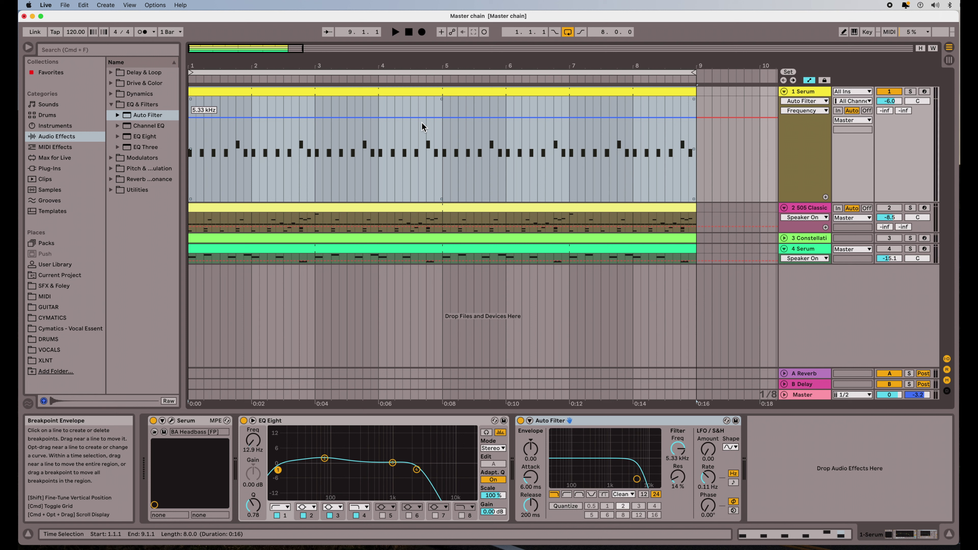
key("space")
mouse_move(422, 122)
left_mouse_down()
mouse_move(421, 155)
mouse_move(422, 118)
mouse_move(422, 136)
left_mouse_up()
key("space")
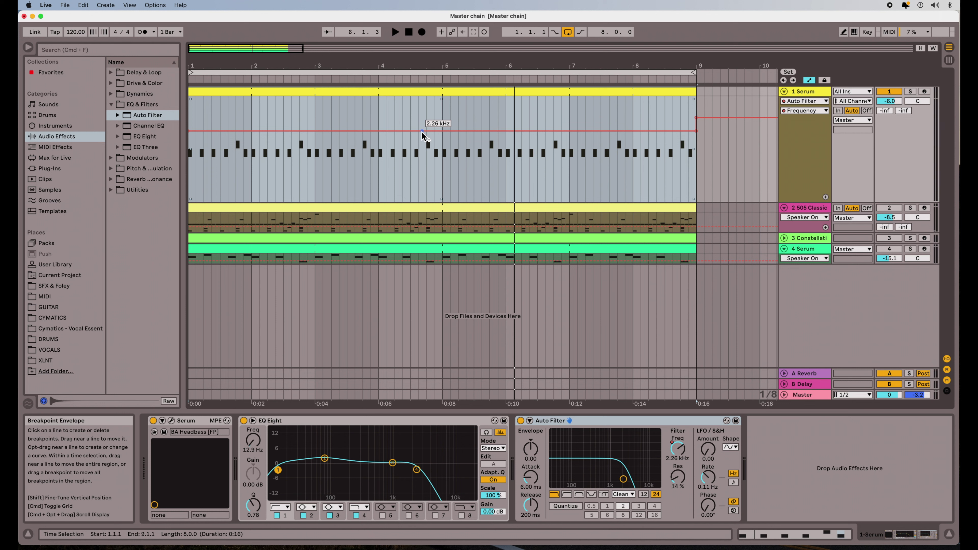
right_click(417, 132)
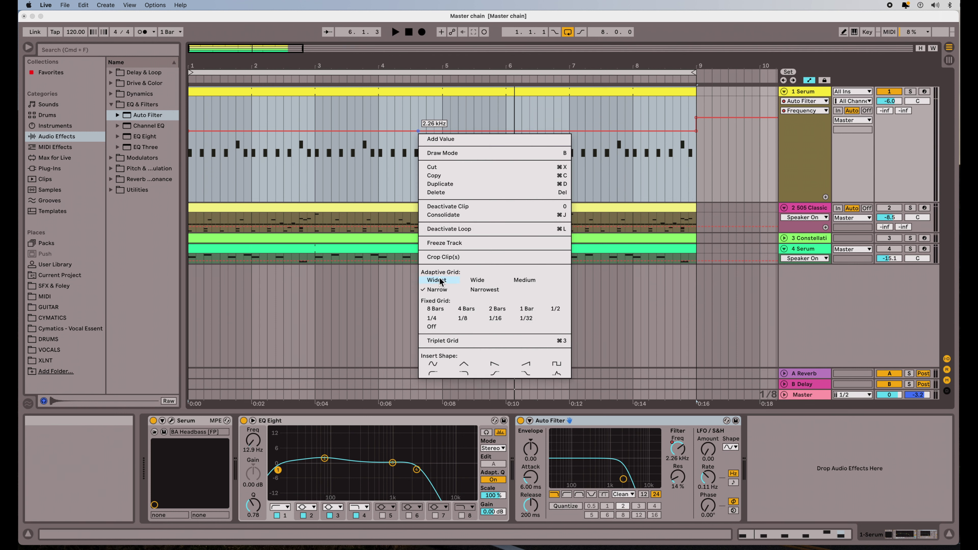
Insert a sine-wave shape over the frequency automation and play it back
left_click(433, 364)
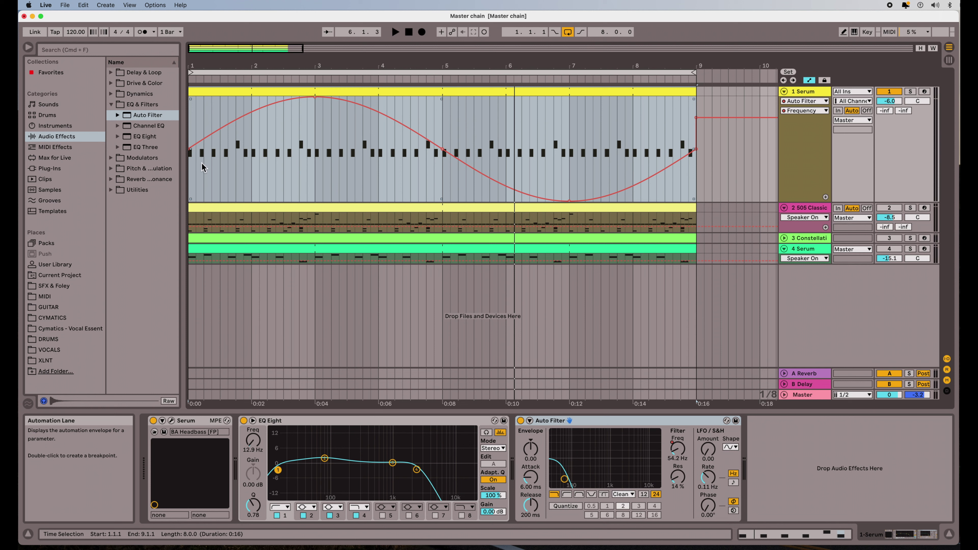
key("space")
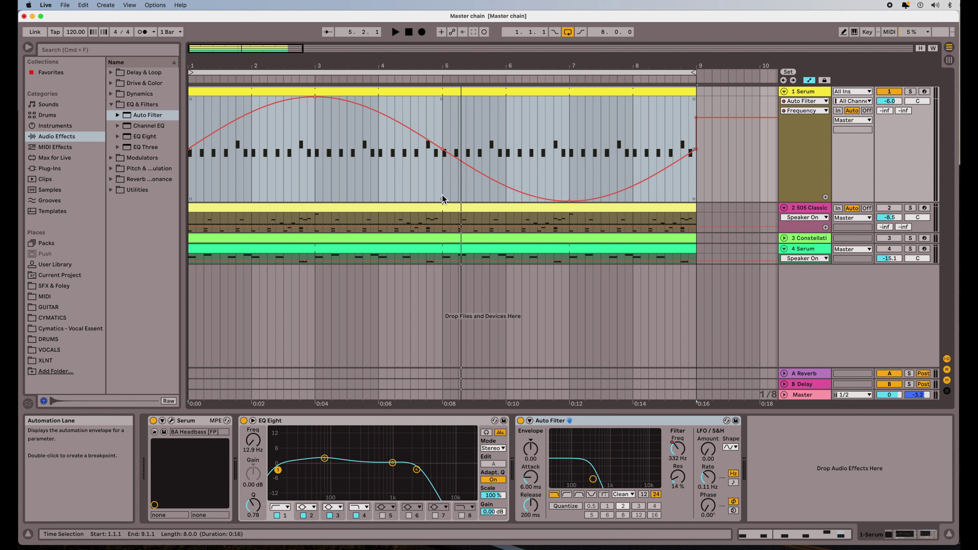
Compress the sine into a narrower band and move the envelope to start near 4.4 kHz
mouse_move(442, 199)
left_mouse_down()
mouse_move(442, 126)
mouse_move(444, 200)
left_mouse_up()
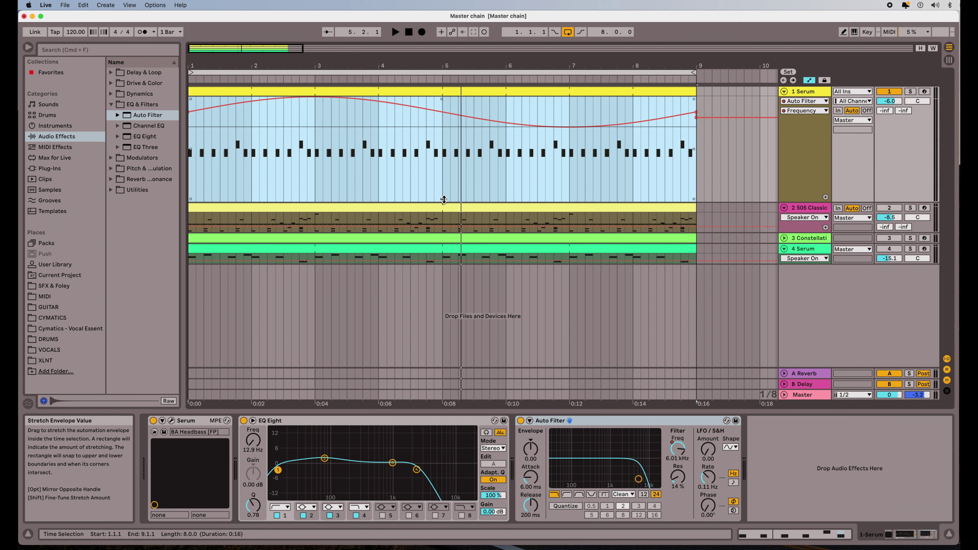
key("space")
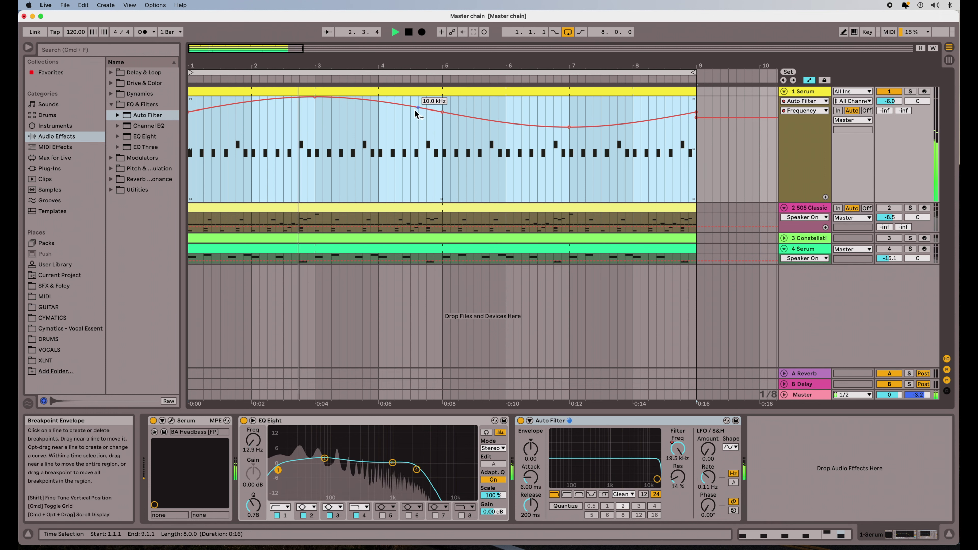
mouse_move(413, 116)
left_mouse_down()
mouse_move(413, 196)
mouse_move(413, 93)
mouse_move(413, 149)
mouse_move(413, 132)
left_mouse_up()
left_click(395, 132)
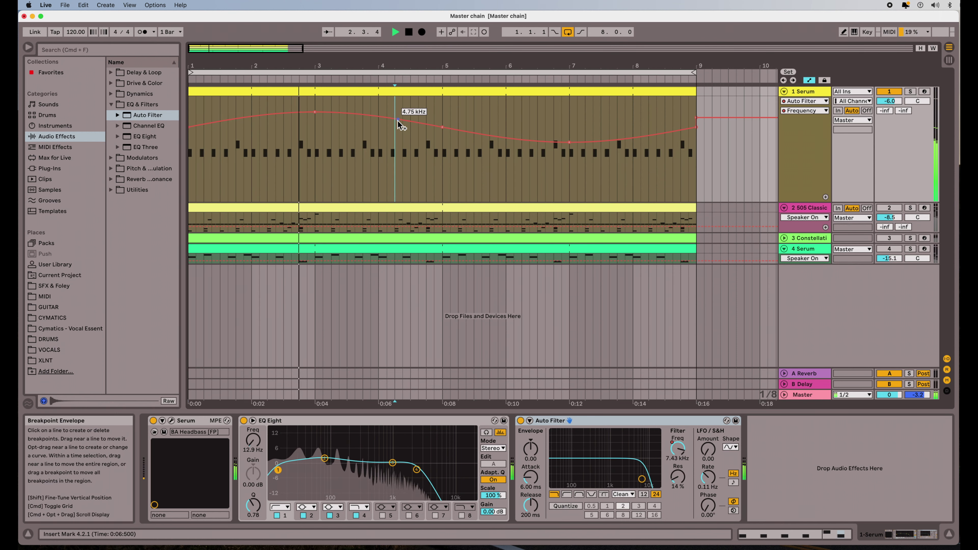
Curve the envelope segments between bars 3–5 and bars 5–7
mouse_move(400, 123)
left_mouse_down()
mouse_move(401, 138)
mouse_move(400, 109)
mouse_move(401, 133)
left_mouse_up()
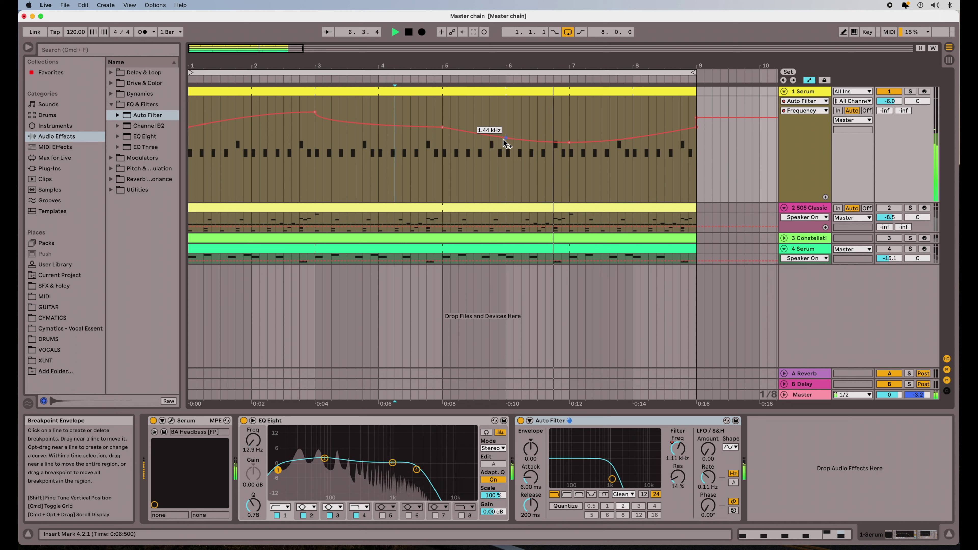
key("alt")
left_click_drag(505, 143, 506, 119)
key("space")
Select the whole Serum clip and adjust the envelope level, ending at 1.87 kHz, while auditioning
left_click(478, 92)
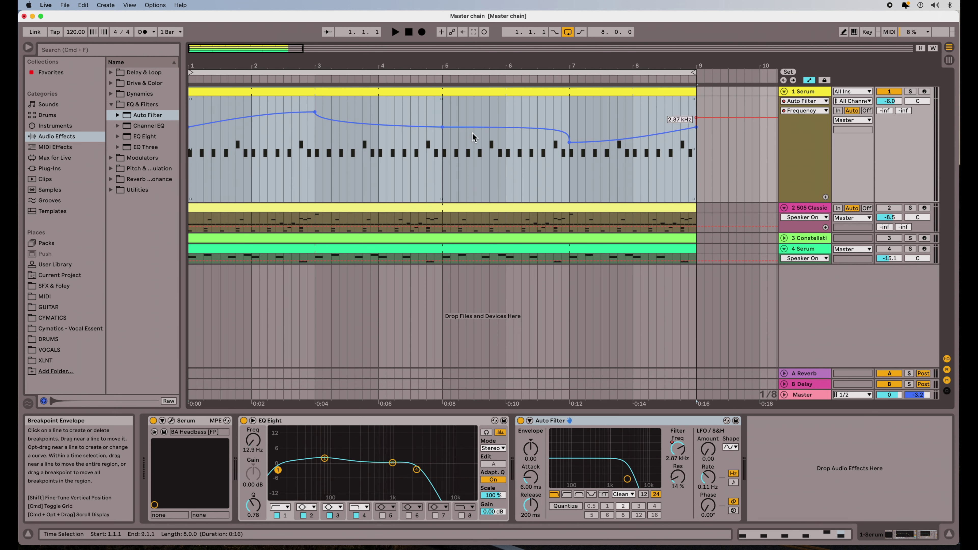
mouse_move(472, 133)
left_mouse_down()
mouse_move(472, 103)
mouse_move(472, 178)
mouse_move(472, 110)
mouse_move(472, 134)
left_mouse_up()
key("space")
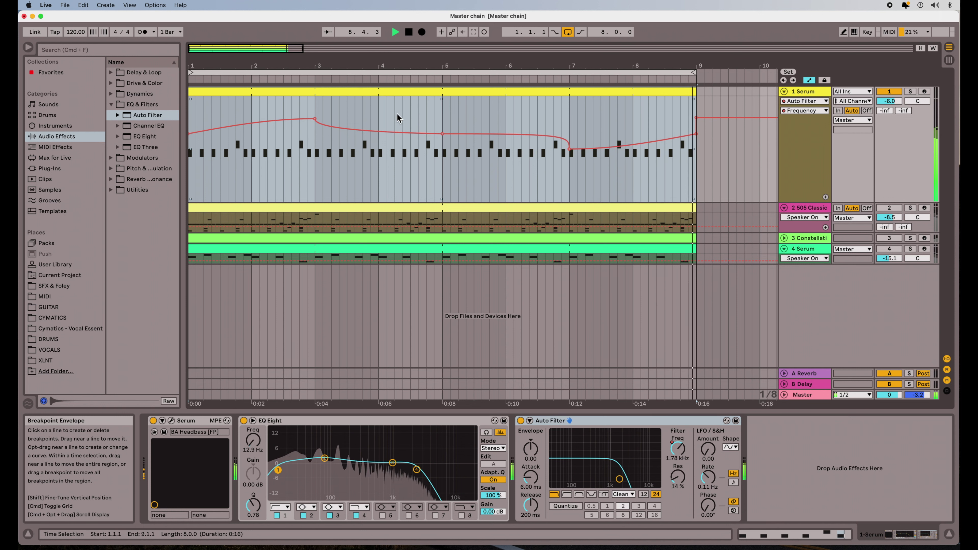
key("space")
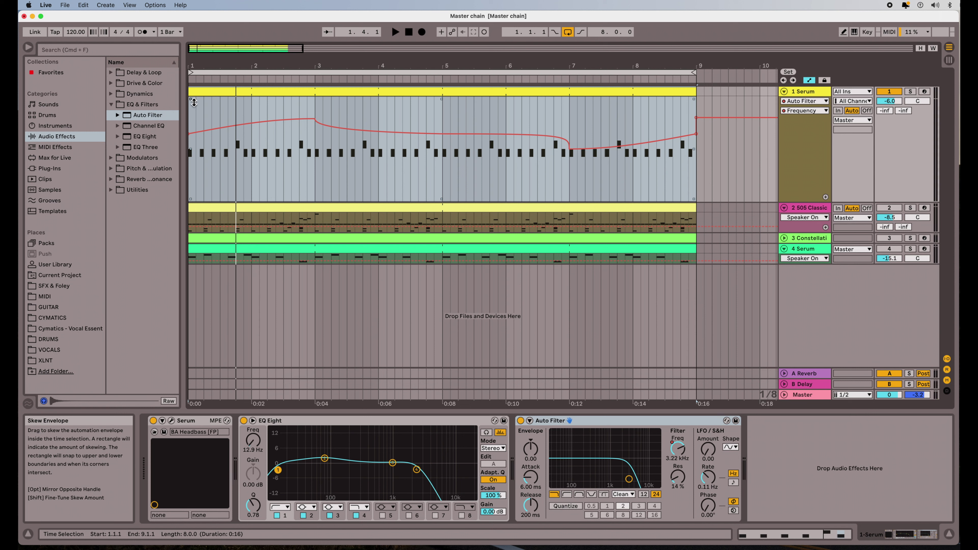
Skew the envelope from both sides and pull its top down, ending at 1.52 kHz
mouse_move(194, 102)
left_mouse_down()
mouse_move(194, 185)
mouse_move(193, 104)
left_mouse_up()
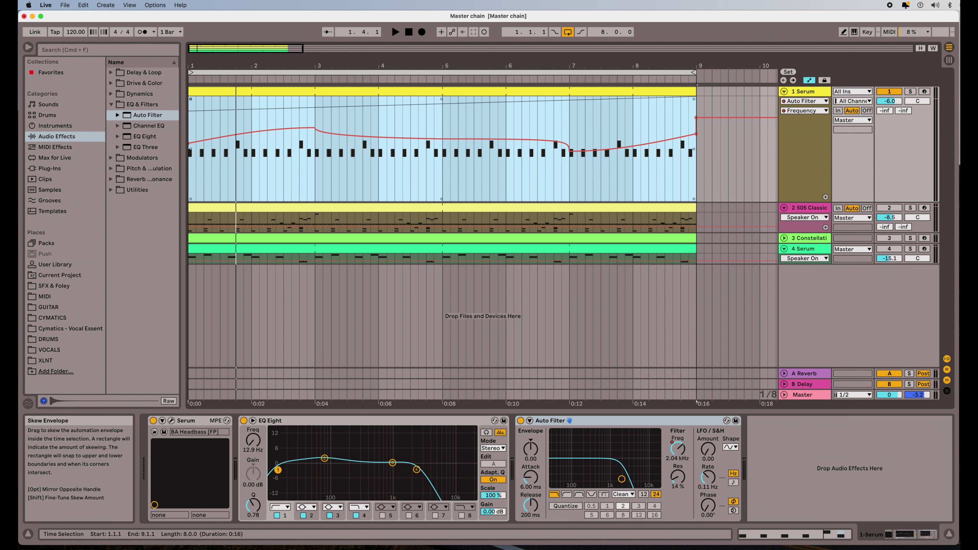
key("space")
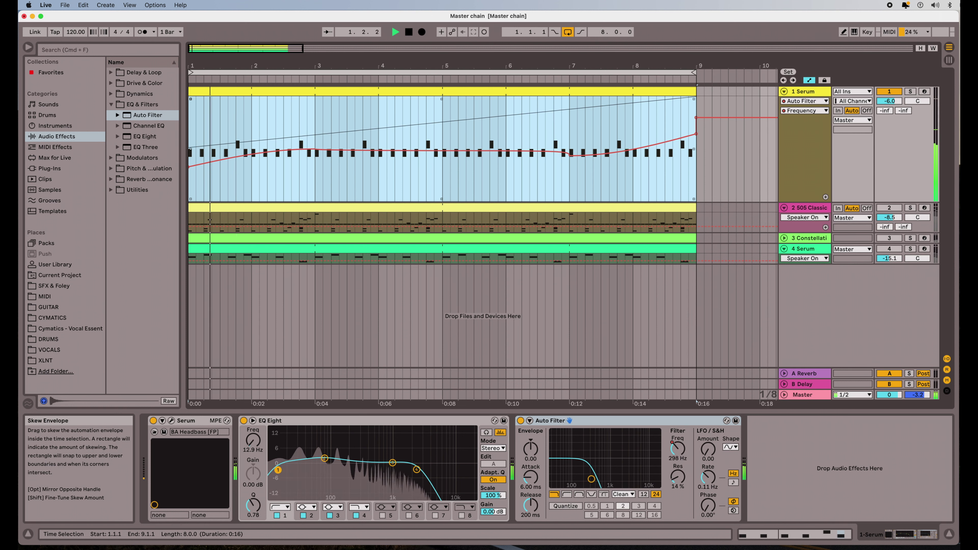
mouse_move(190, 99)
left_mouse_down()
mouse_move(190, 141)
mouse_move(190, 118)
left_mouse_up()
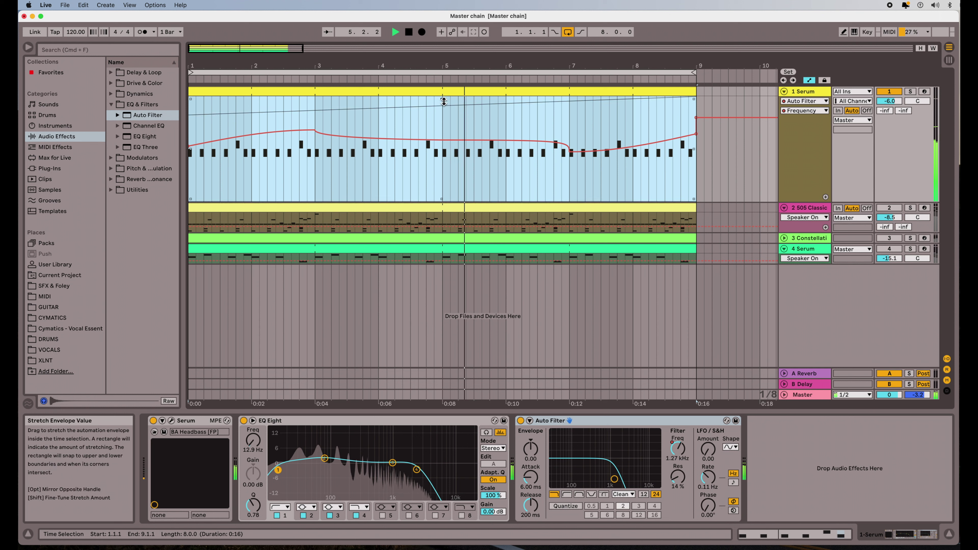
mouse_move(442, 99)
left_mouse_down()
mouse_move(442, 139)
mouse_move(441, 115)
left_mouse_up()
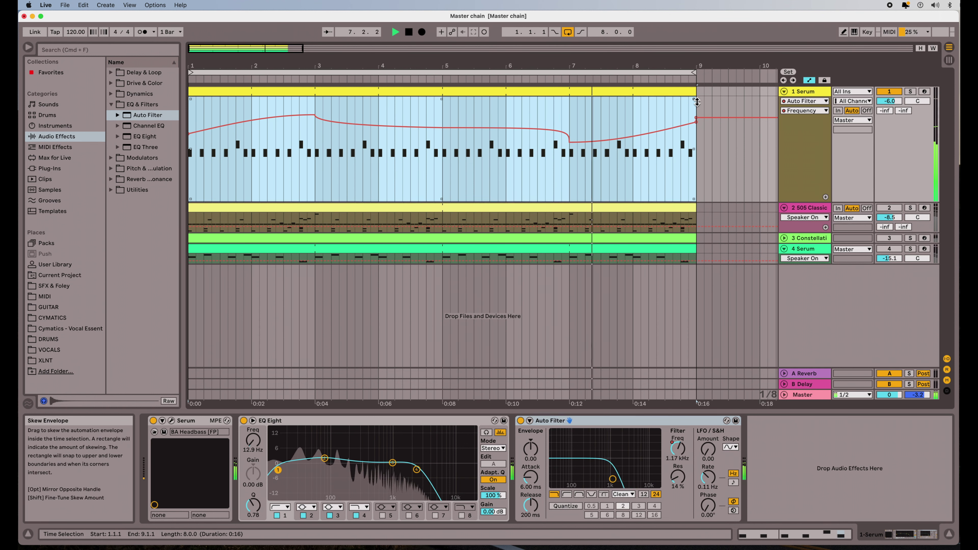
left_click_drag(697, 102, 696, 133)
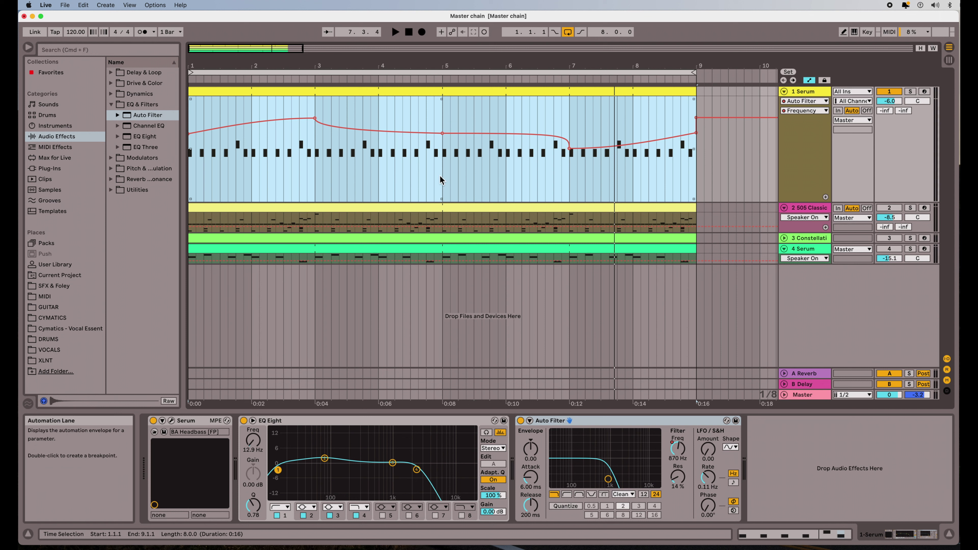
mouse_move(444, 201)
left_mouse_down()
mouse_move(444, 126)
mouse_move(444, 199)
left_mouse_up()
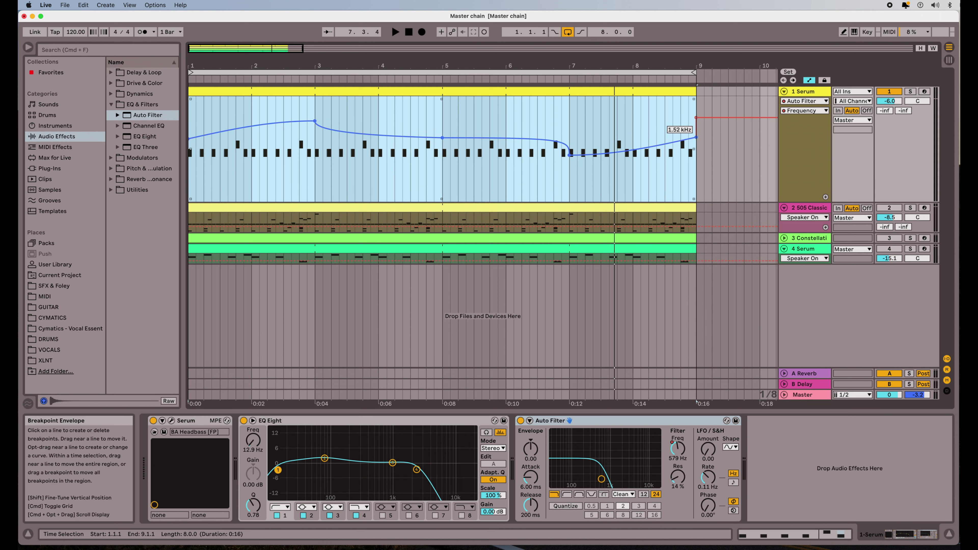
Shift the frequency curve and compress it toward the top of the selection, then play it
mouse_move(688, 139)
left_mouse_down()
mouse_move(688, 118)
mouse_move(688, 176)
mouse_move(688, 118)
mouse_move(687, 138)
left_mouse_up()
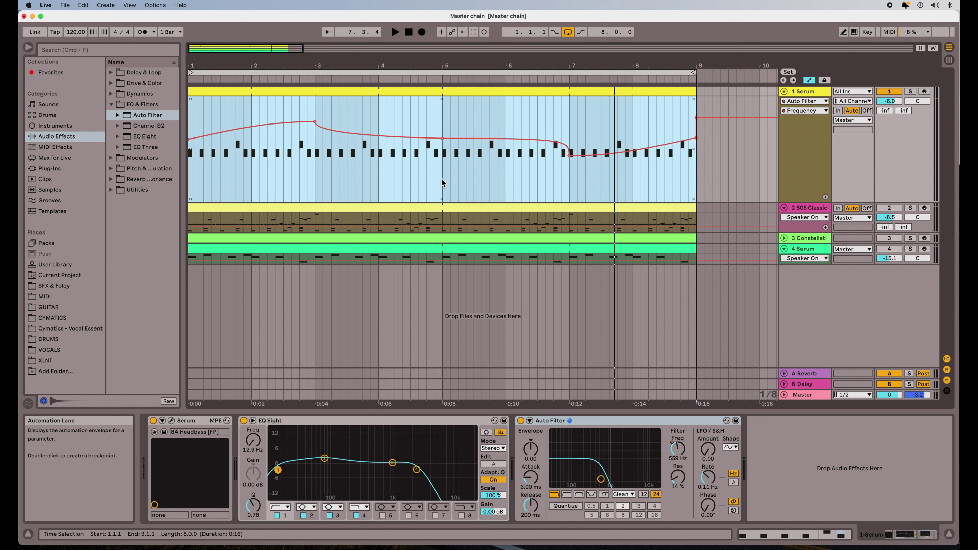
mouse_move(445, 199)
left_mouse_down()
mouse_move(443, 118)
mouse_move(445, 193)
left_mouse_up()
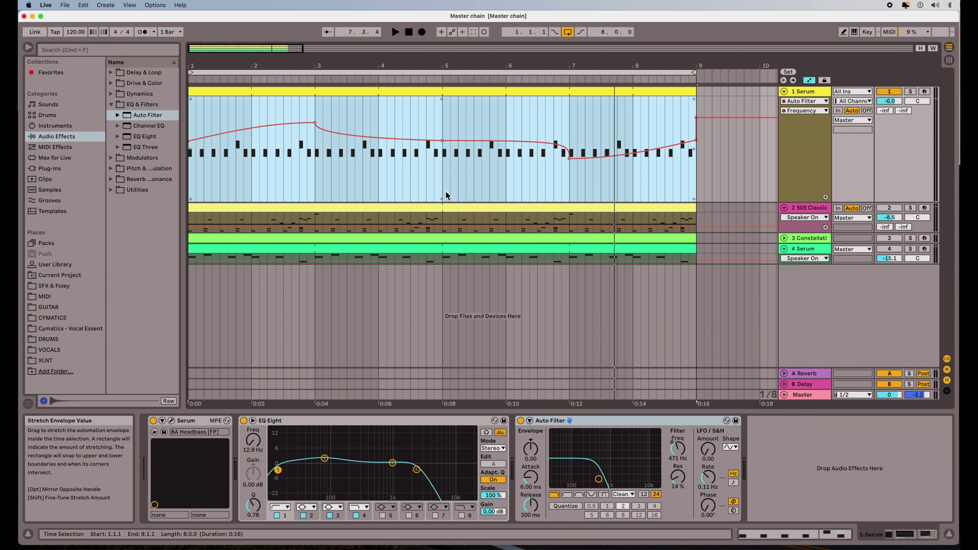
mouse_move(454, 149)
left_mouse_down()
mouse_move(454, 106)
mouse_move(454, 173)
mouse_move(454, 140)
mouse_move(438, 146)
left_mouse_up()
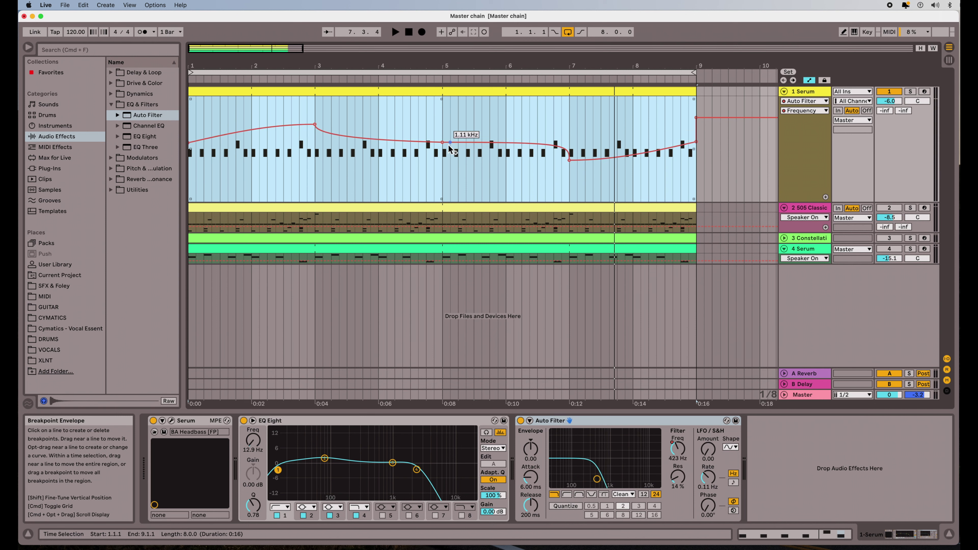
key("space")
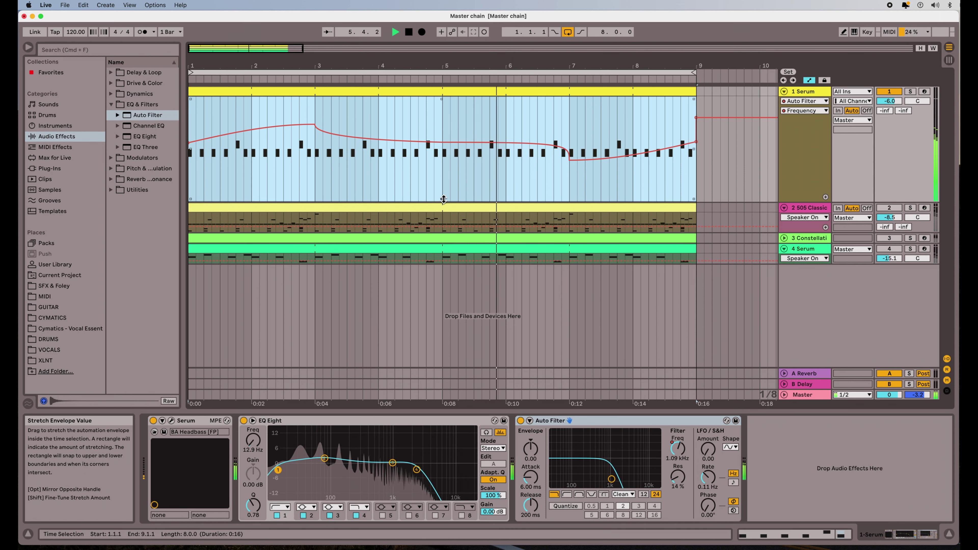
Stretch and raise the envelope to about 3.6 kHz mid-clip, then skew its left side
left_click_drag(444, 199, 441, 181)
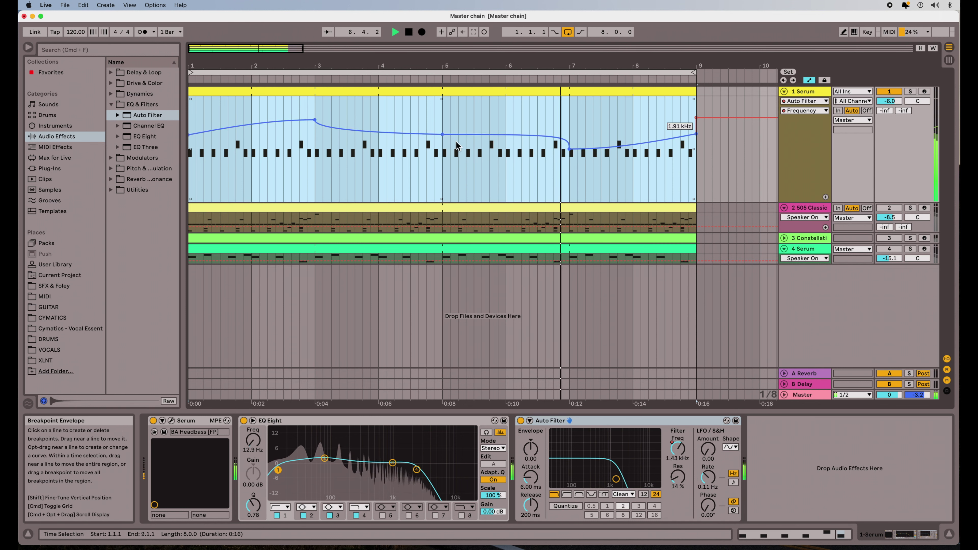
left_click_drag(456, 146, 456, 121)
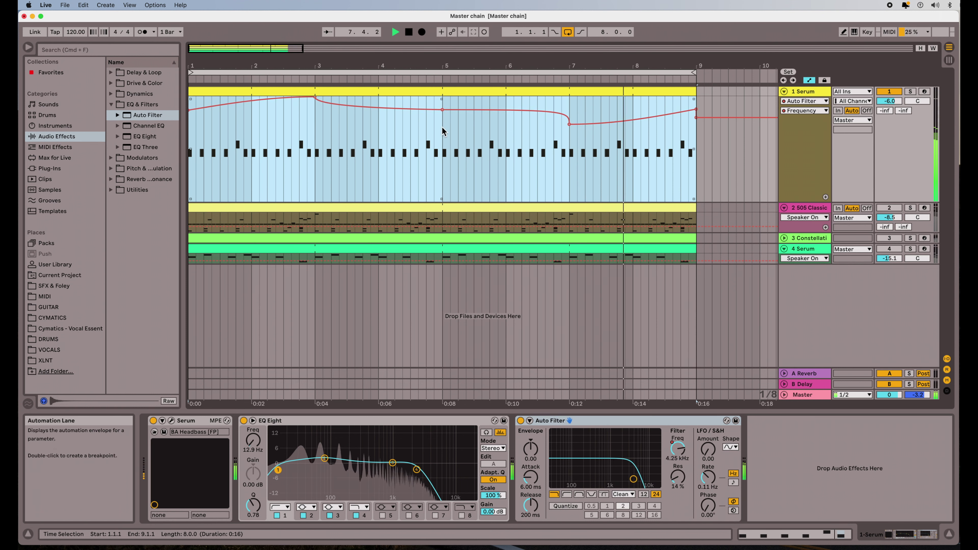
left_click_drag(194, 101, 195, 135)
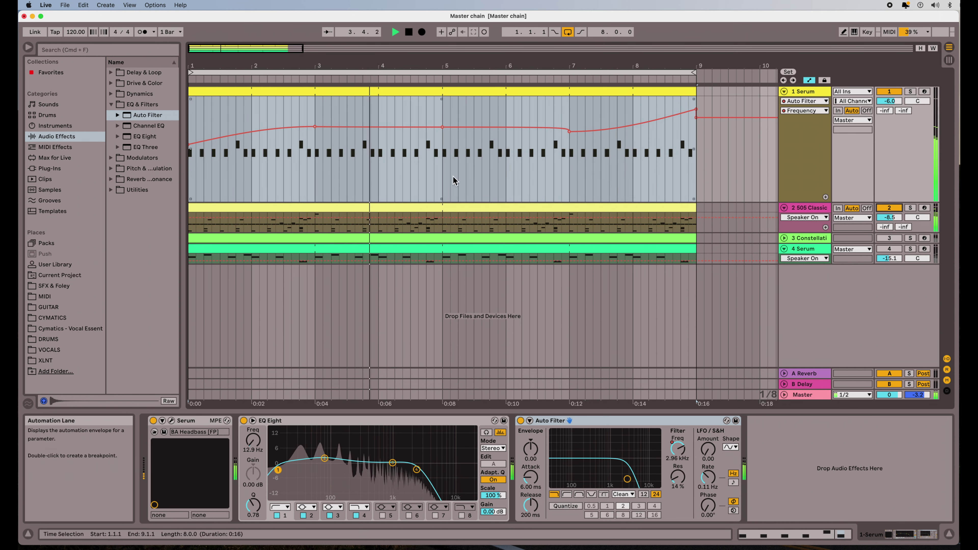
mouse_move(451, 129)
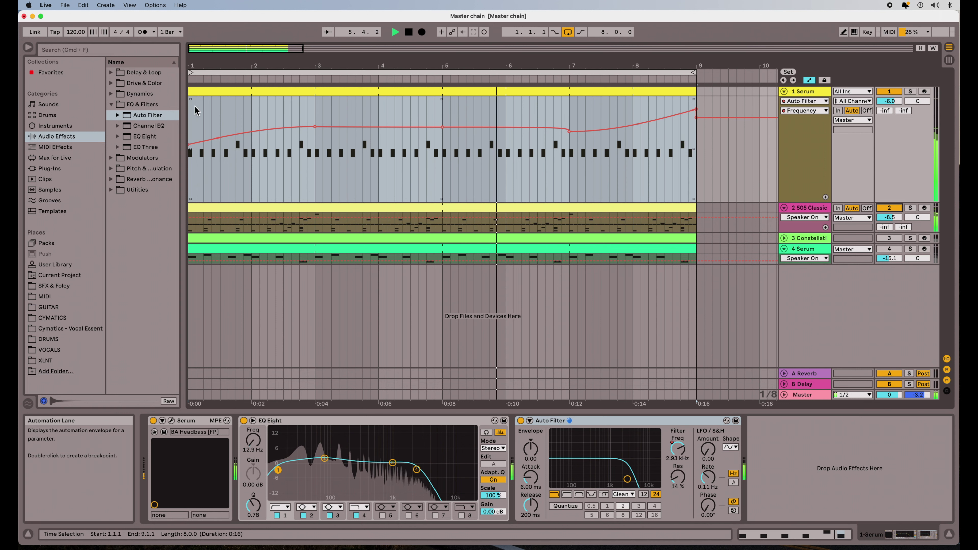
left_click_drag(191, 99, 191, 138)
mouse_move(445, 123)
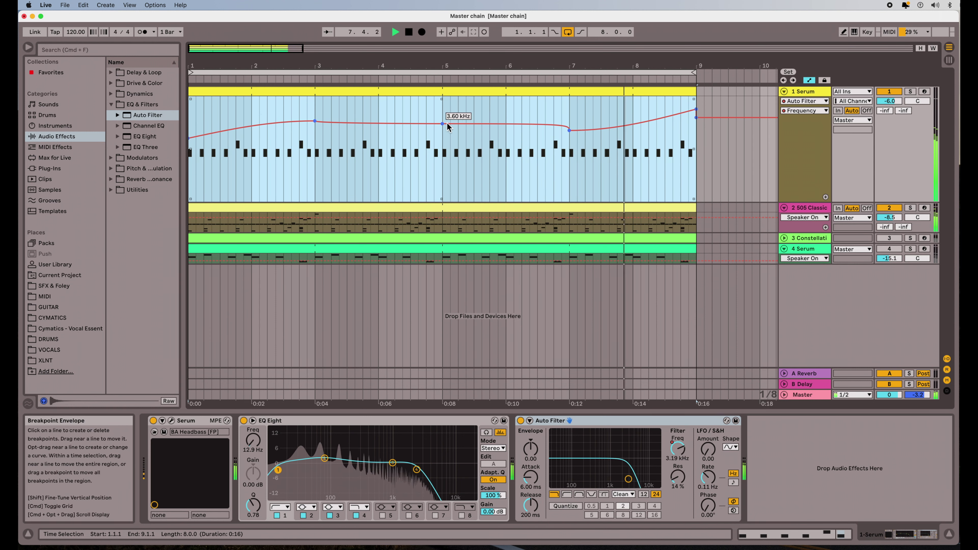
left_click(720, 133)
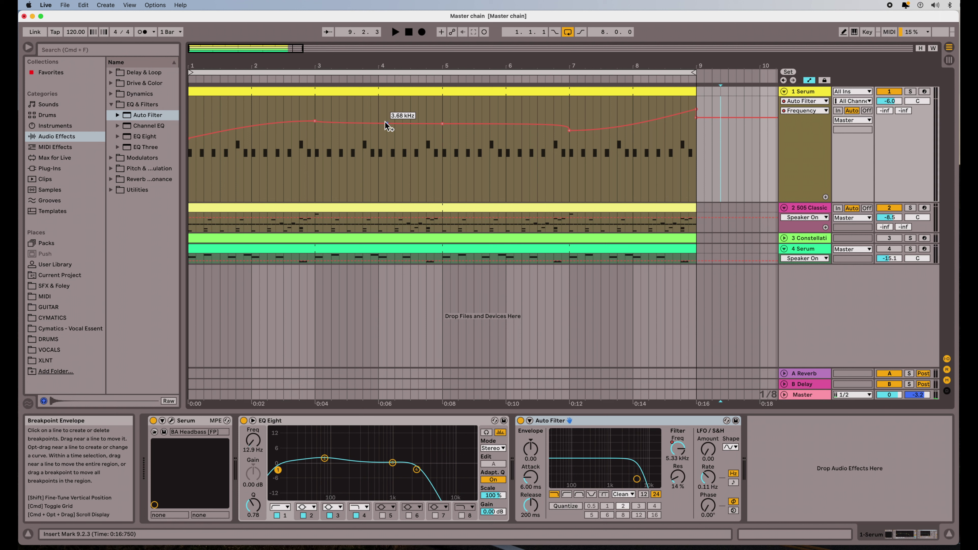
Add dips to 460 Hz near bar 4.4 and 716 Hz at bar 6, then raise the envelope
left_click_drag(404, 124, 403, 157)
left_click_drag(497, 124, 506, 148)
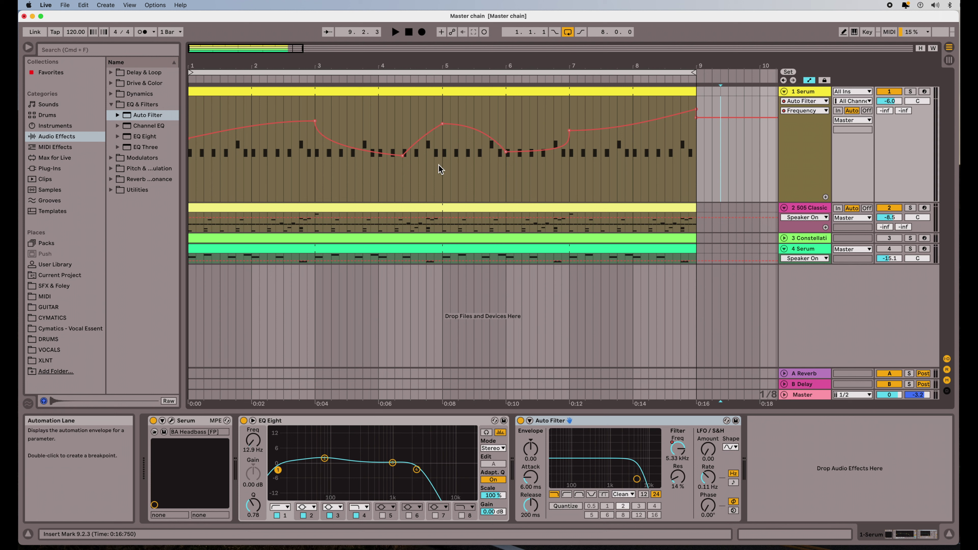
key("space")
key("space")
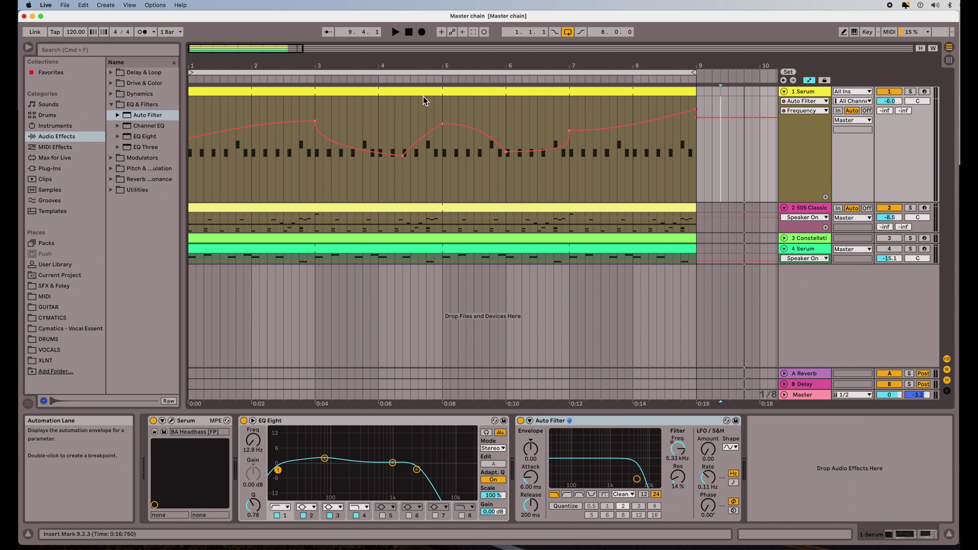
left_click(423, 95)
key("space")
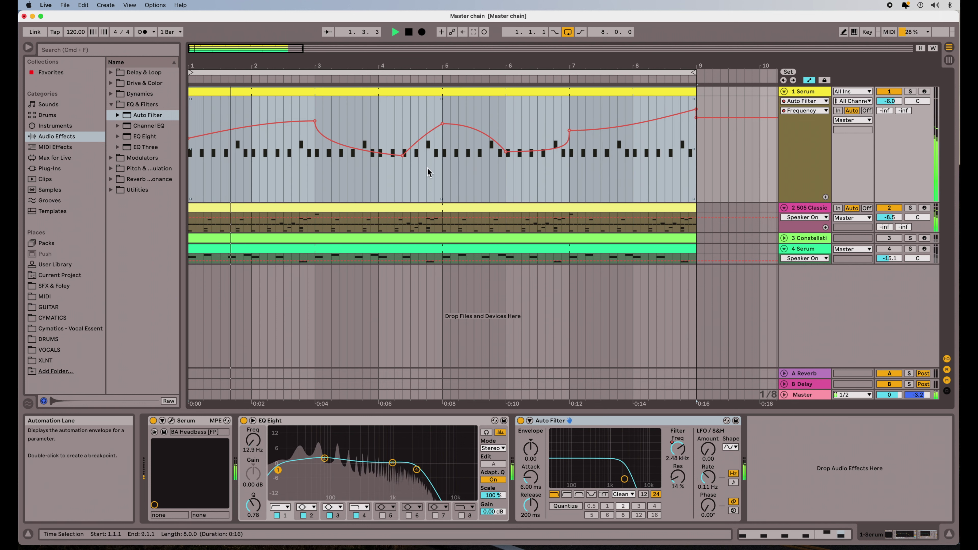
mouse_move(404, 154)
left_mouse_down()
mouse_move(404, 115)
mouse_move(404, 208)
mouse_move(400, 137)
left_mouse_up()
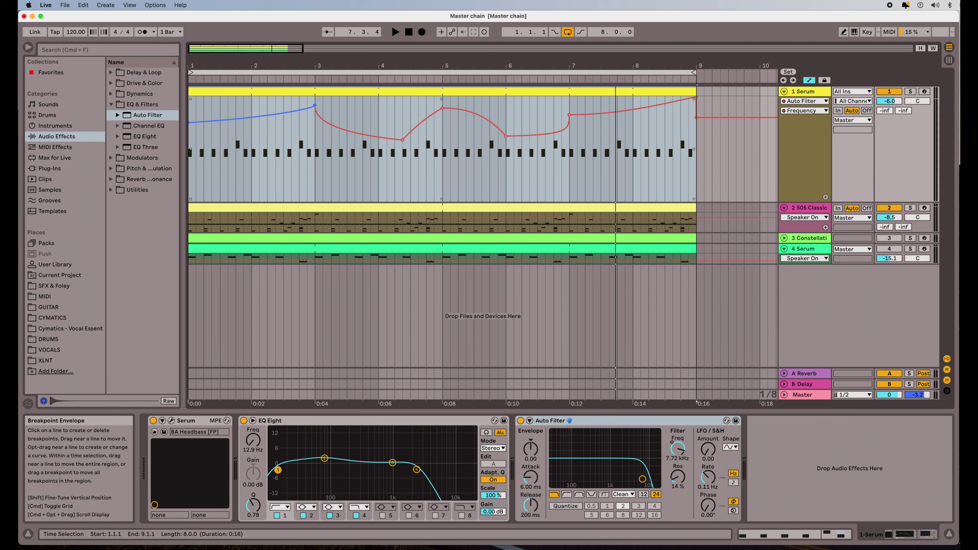
Insert a triangle shape peaking at bar 5, raise its low ends partway, and lower the peak slightly
right_click(346, 134)
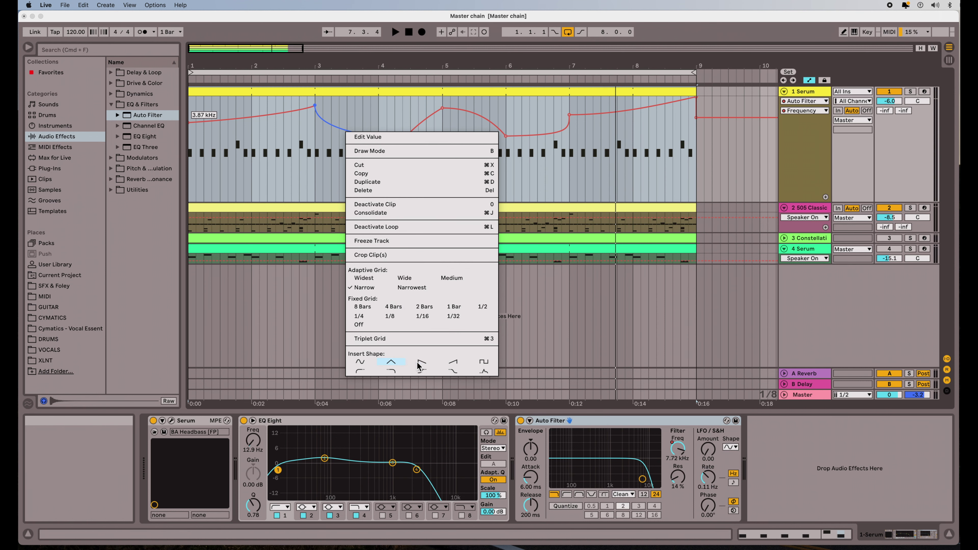
left_click(393, 362)
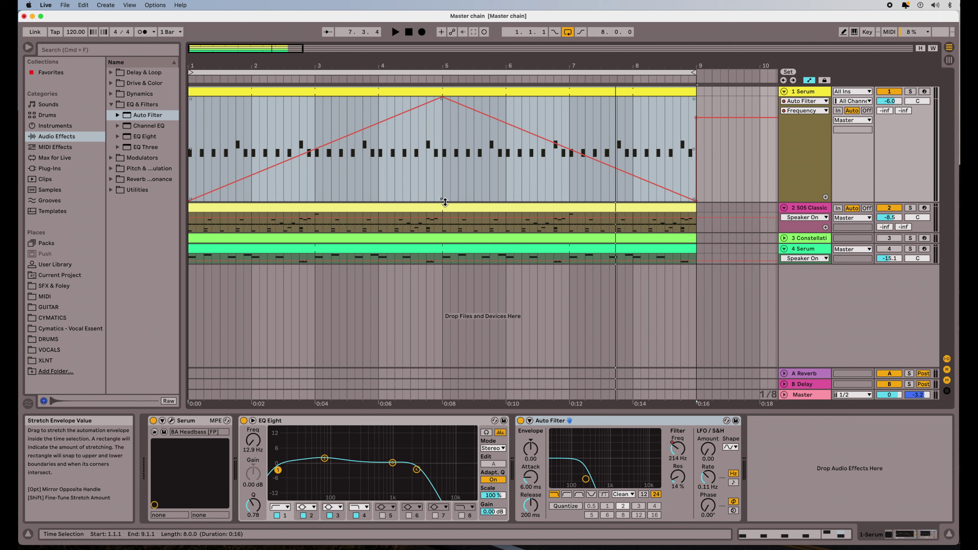
left_click_drag(445, 202, 445, 131)
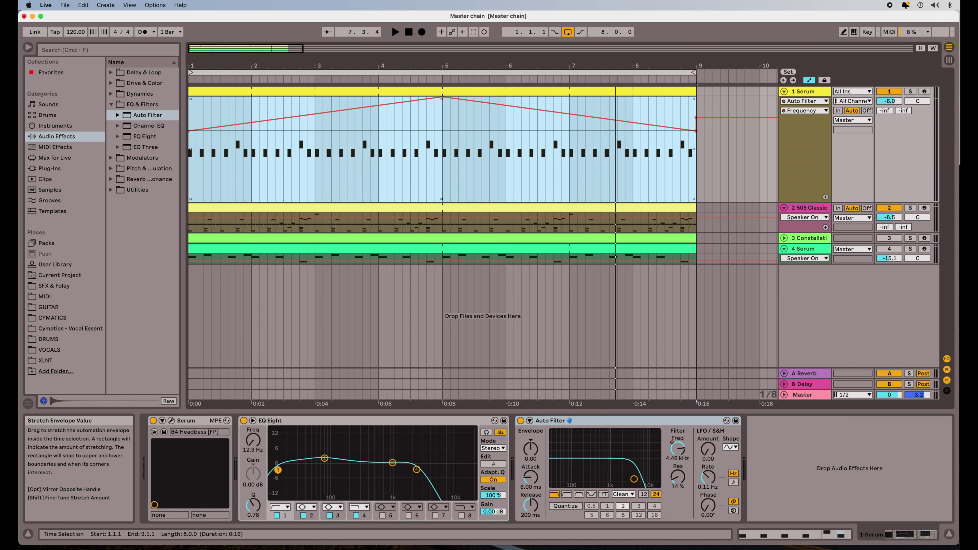
key("space")
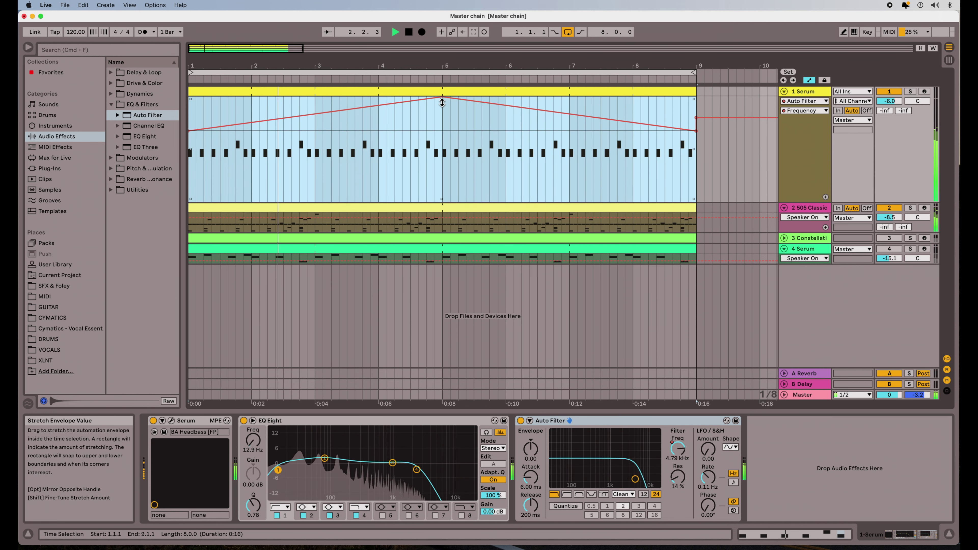
mouse_move(442, 99)
left_mouse_down()
mouse_move(442, 139)
mouse_move(442, 97)
left_mouse_up()
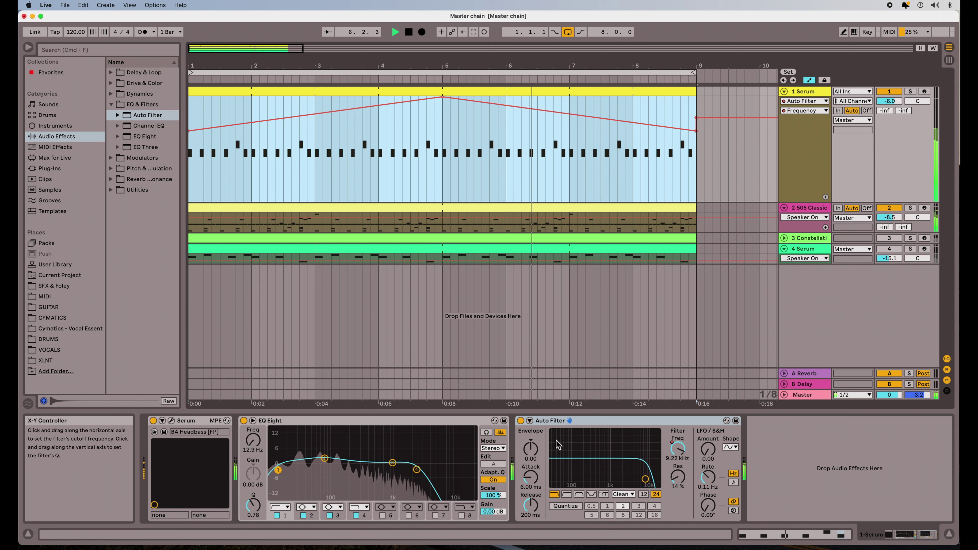
Stop the transport, keeping the bar-5 triangle frequency envelope as is
key("space")
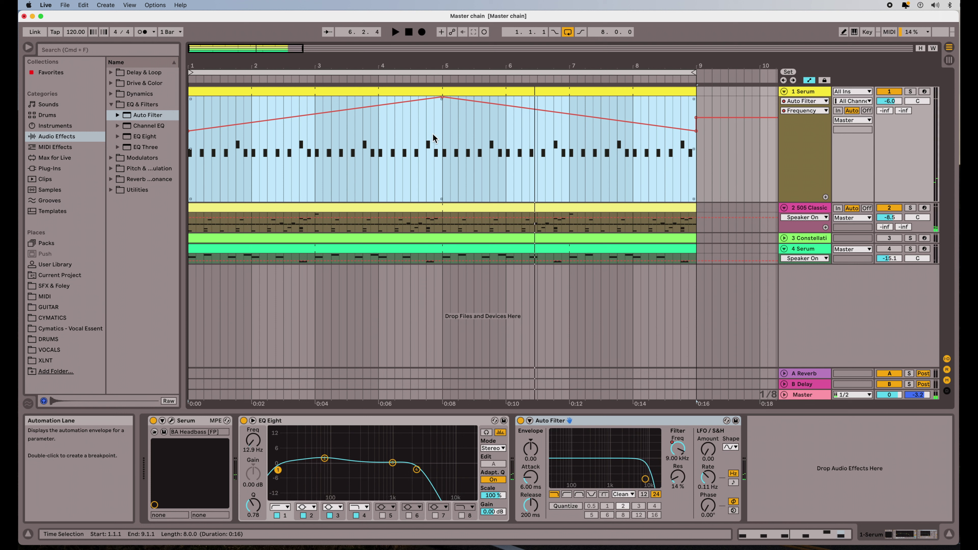